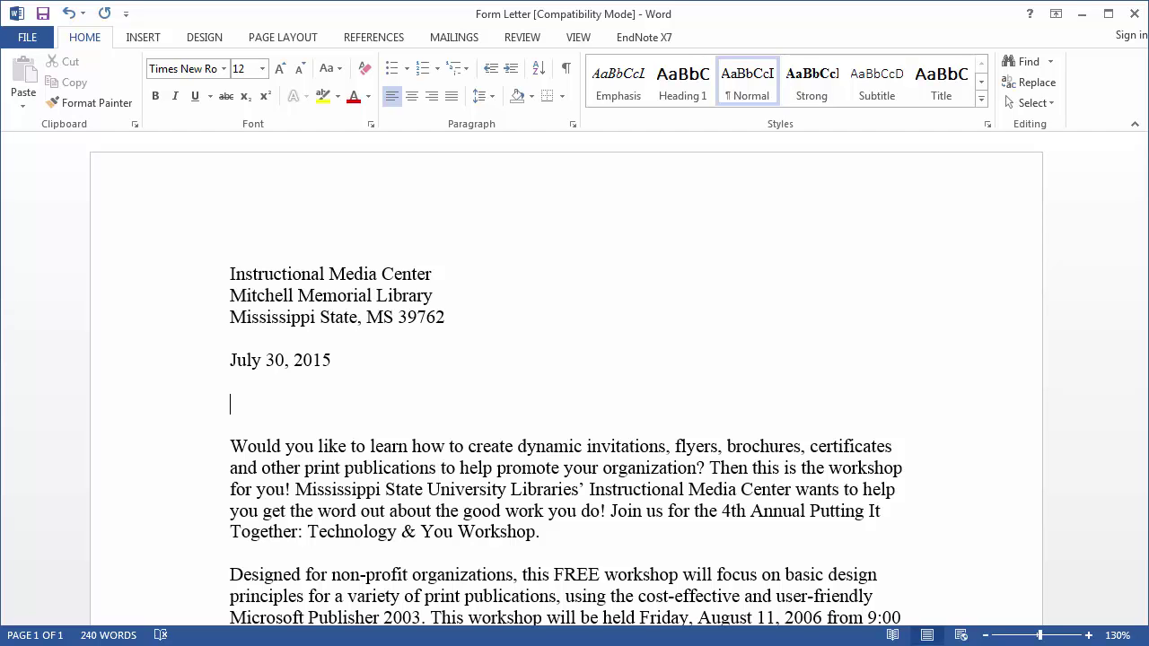
Make the document a Letters mail merge and open the Select Recipients options.
click(453, 39)
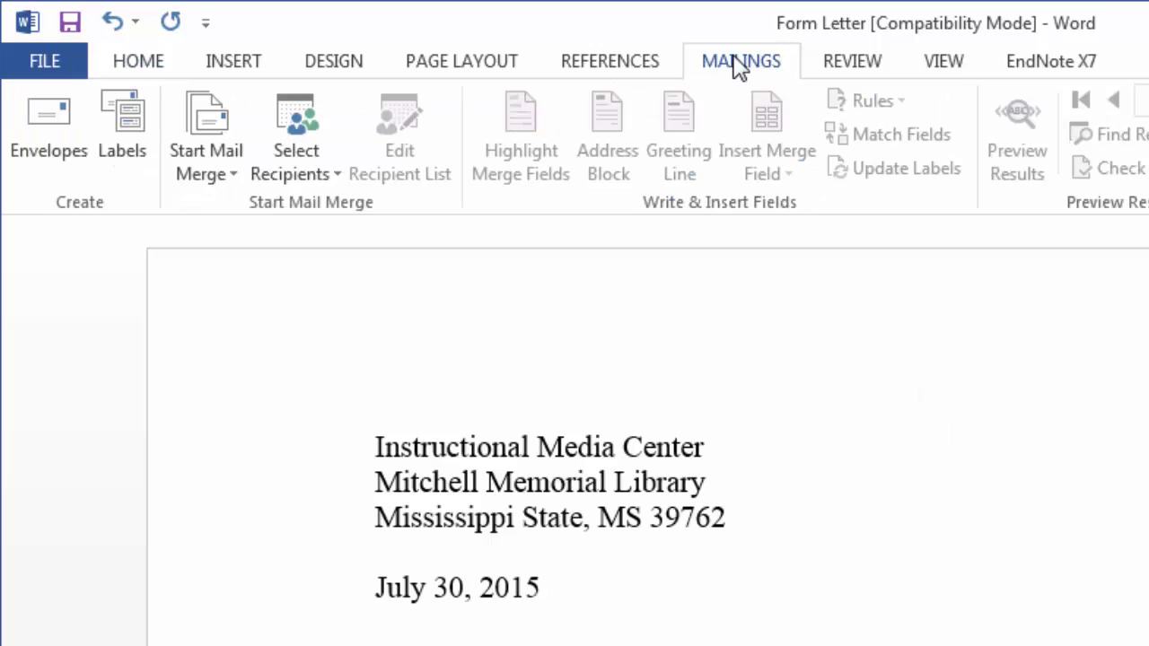
click(219, 178)
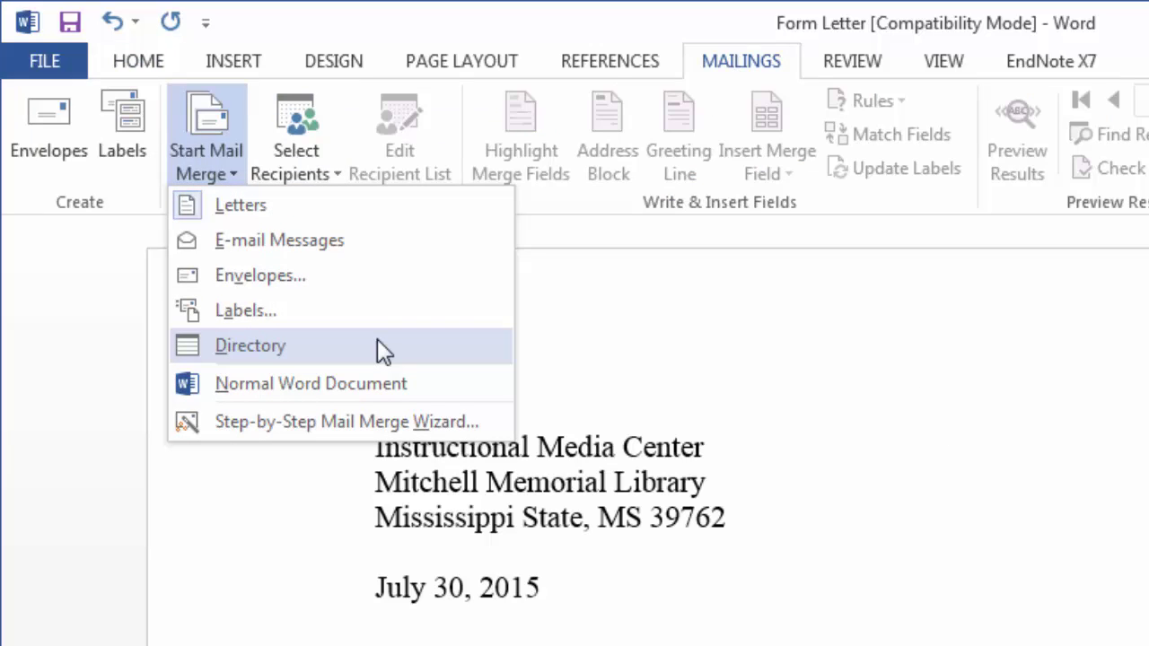
click(286, 204)
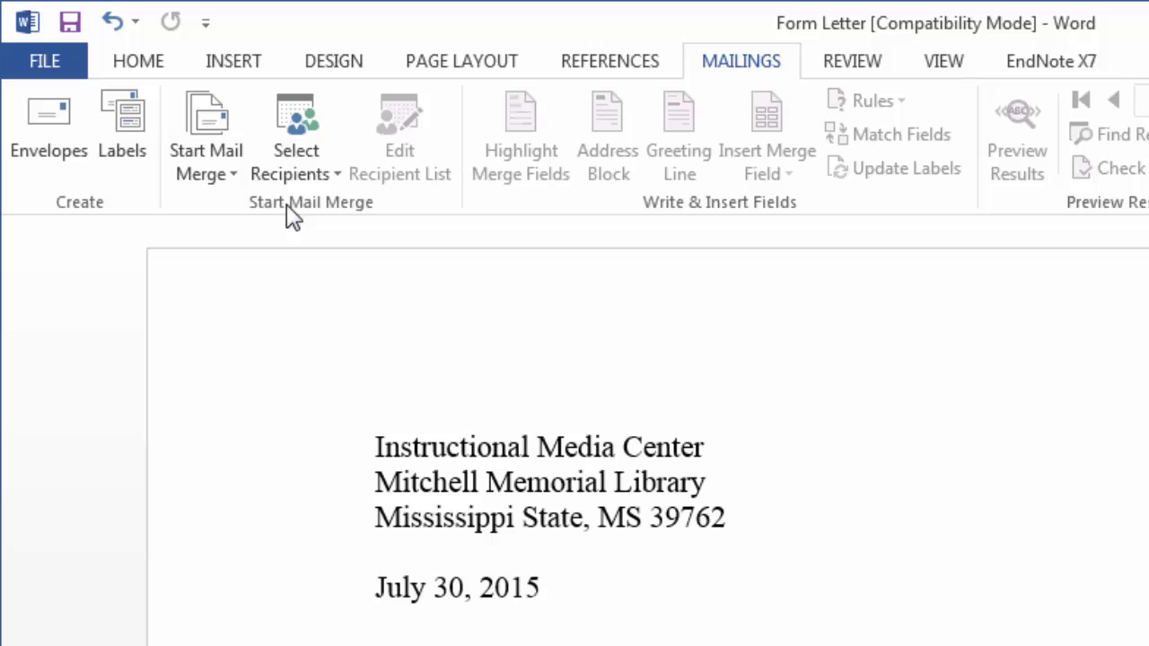
click(280, 169)
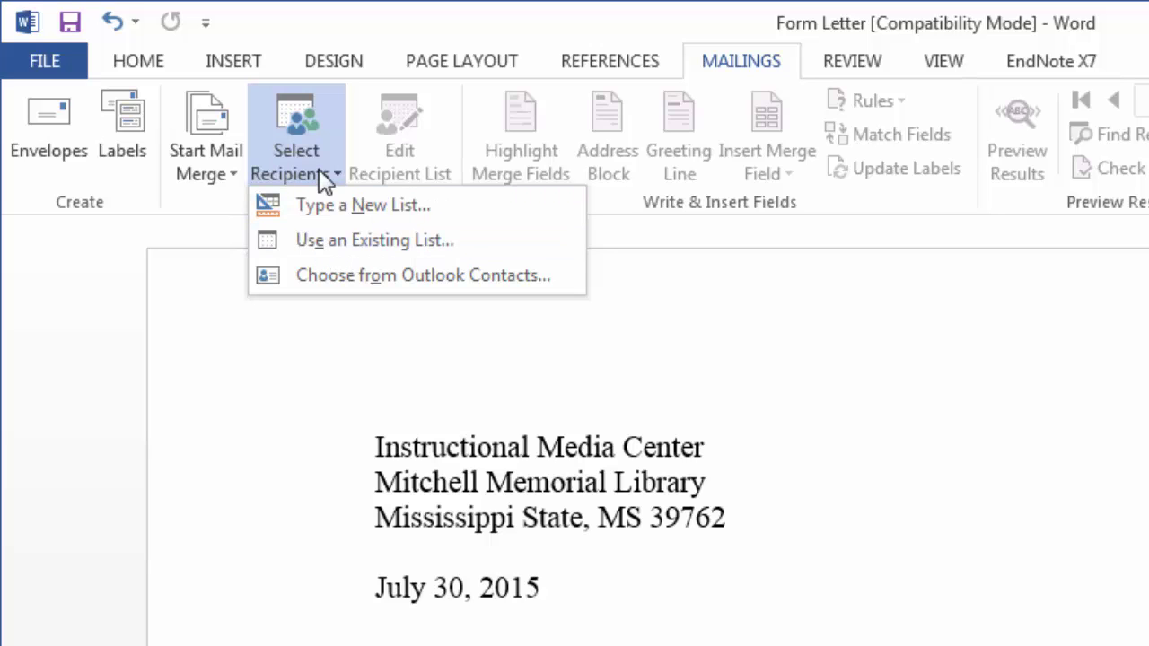
Use the Attendees workbook from Recent Places > Mail Merge, accepting Sheet1$ with headers.
click(330, 242)
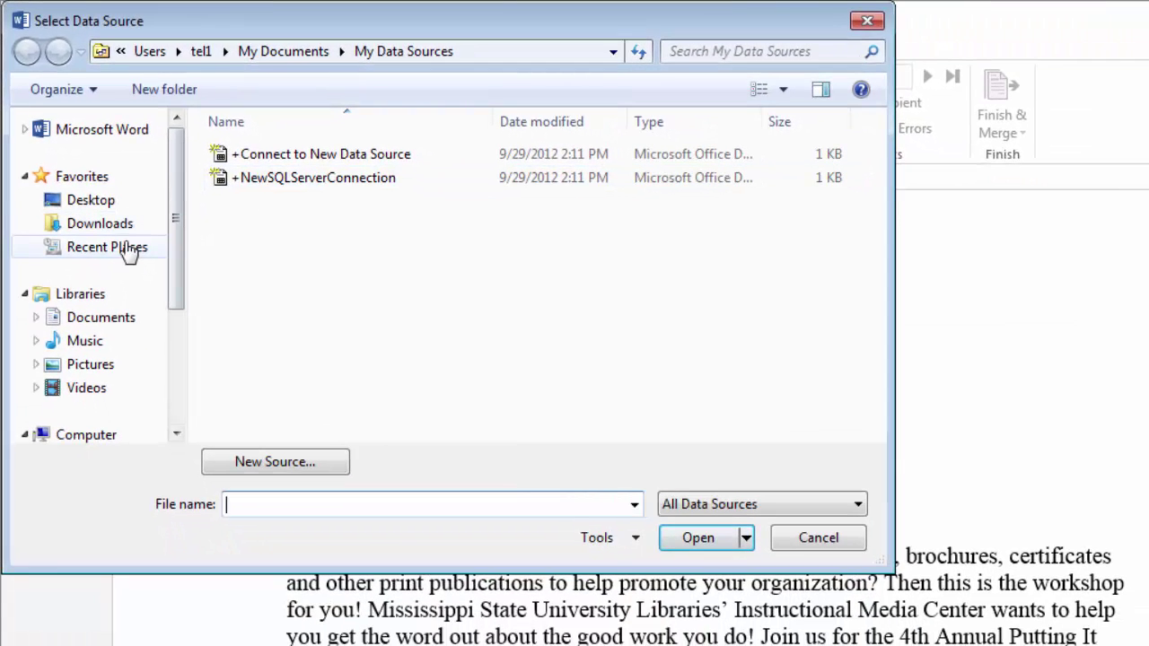
click(156, 306)
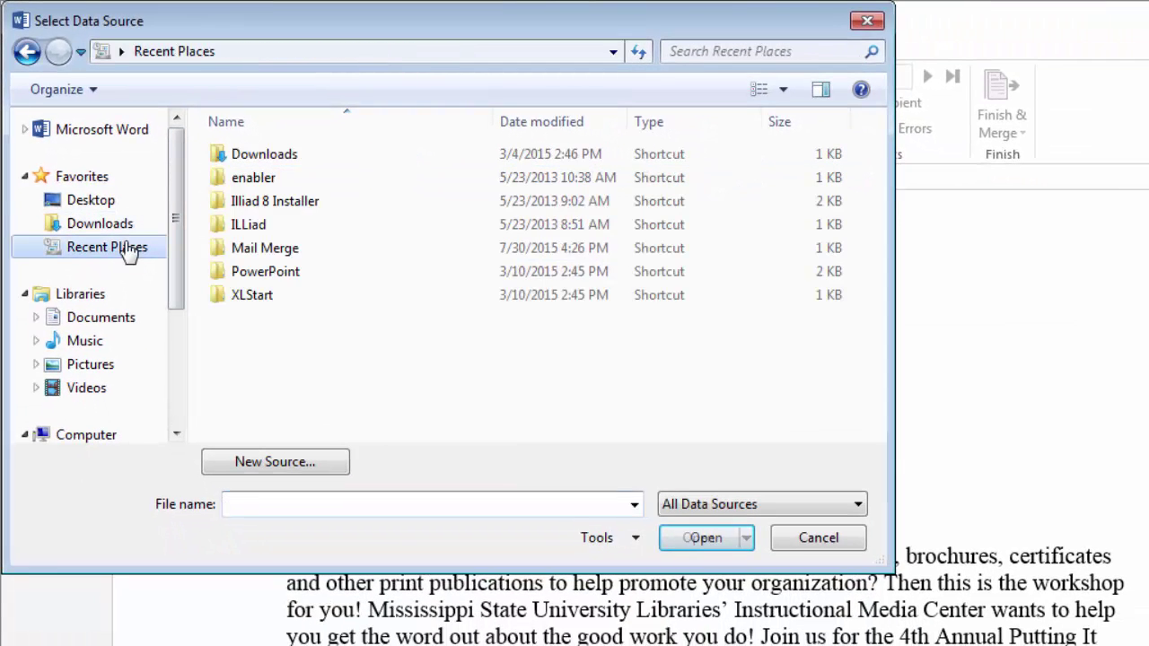
double_click(260, 248)
click(260, 182)
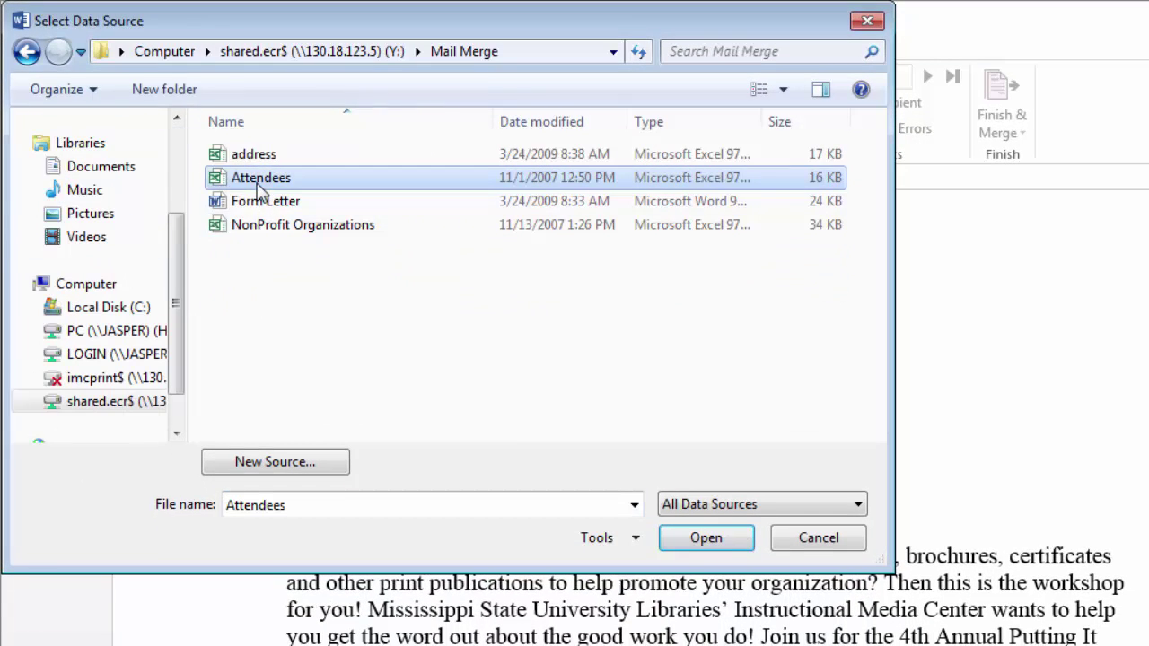
click(723, 543)
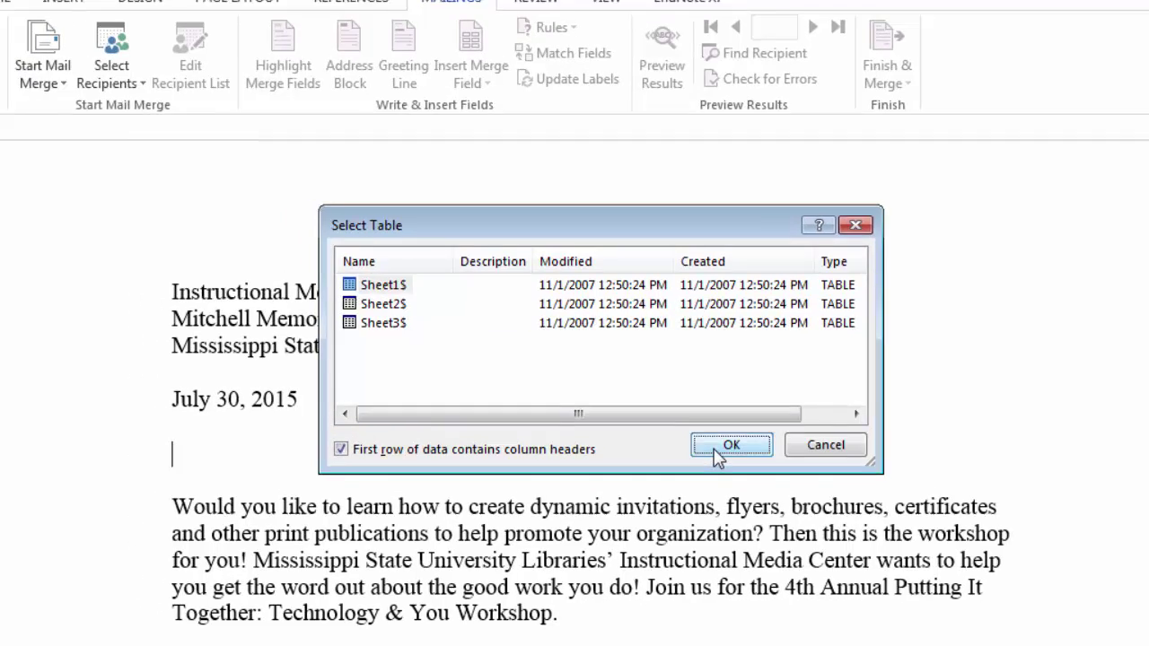
click(690, 426)
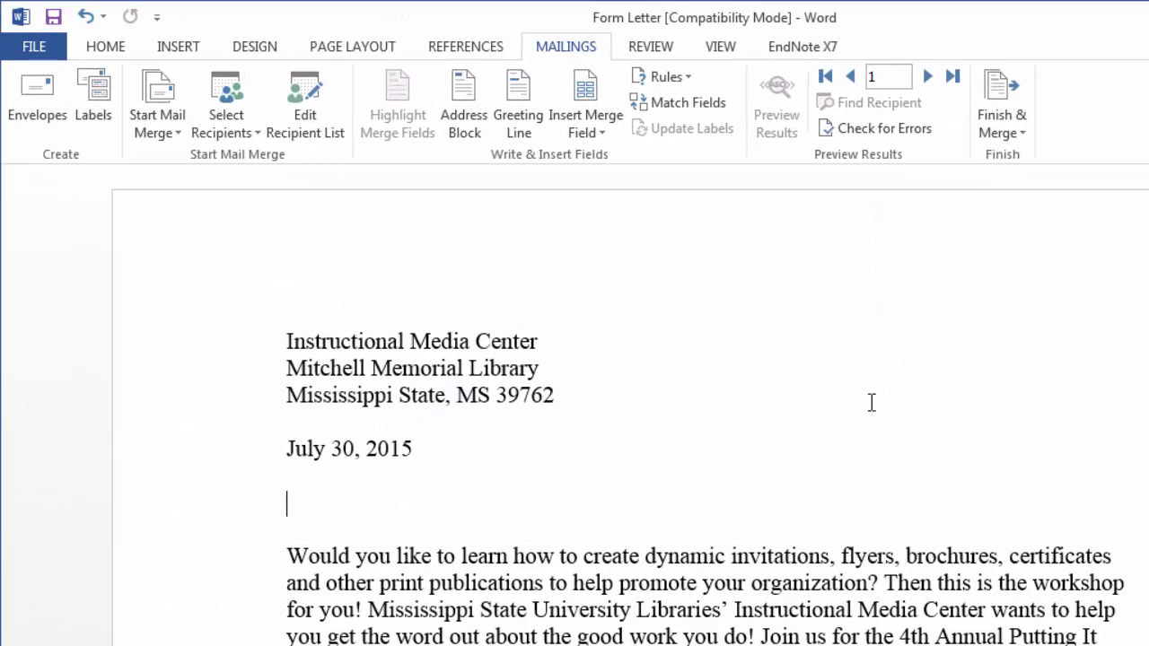
Uncheck the third and sixth attendees in Edit Recipient List and confirm.
click(307, 126)
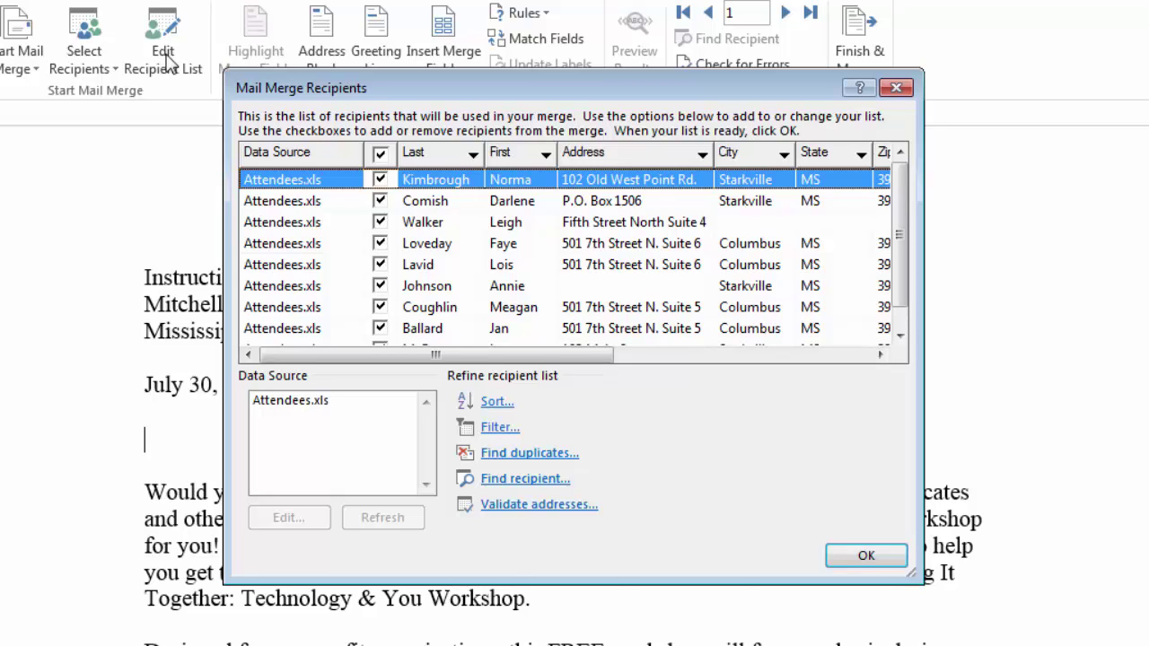
click(380, 223)
click(381, 286)
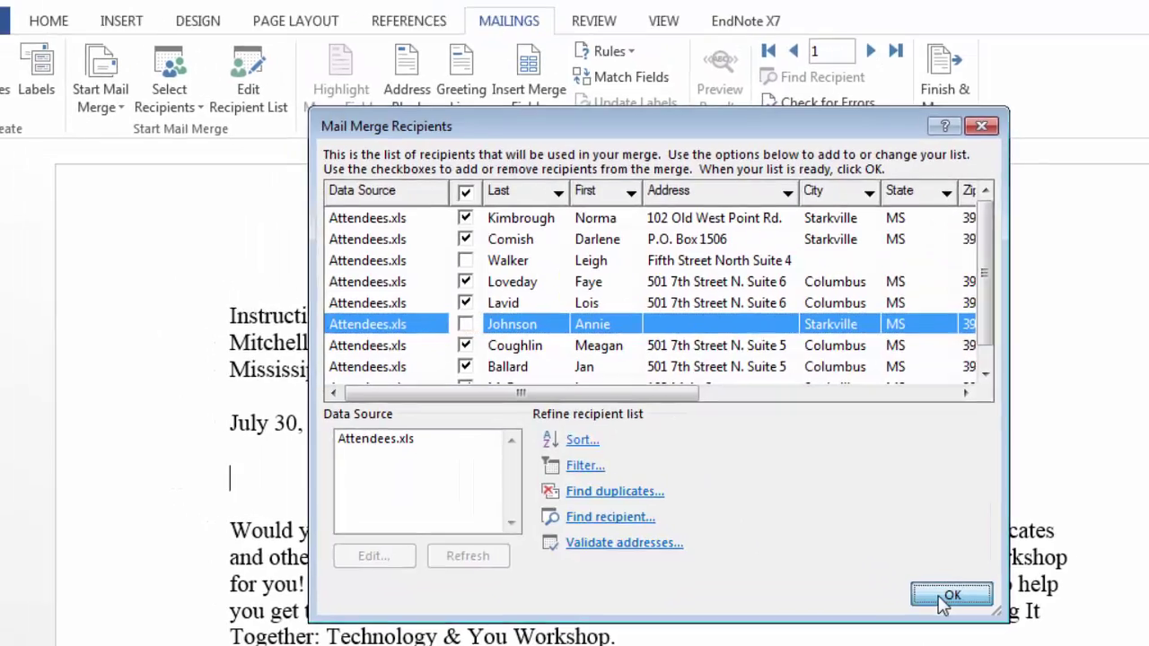
click(866, 556)
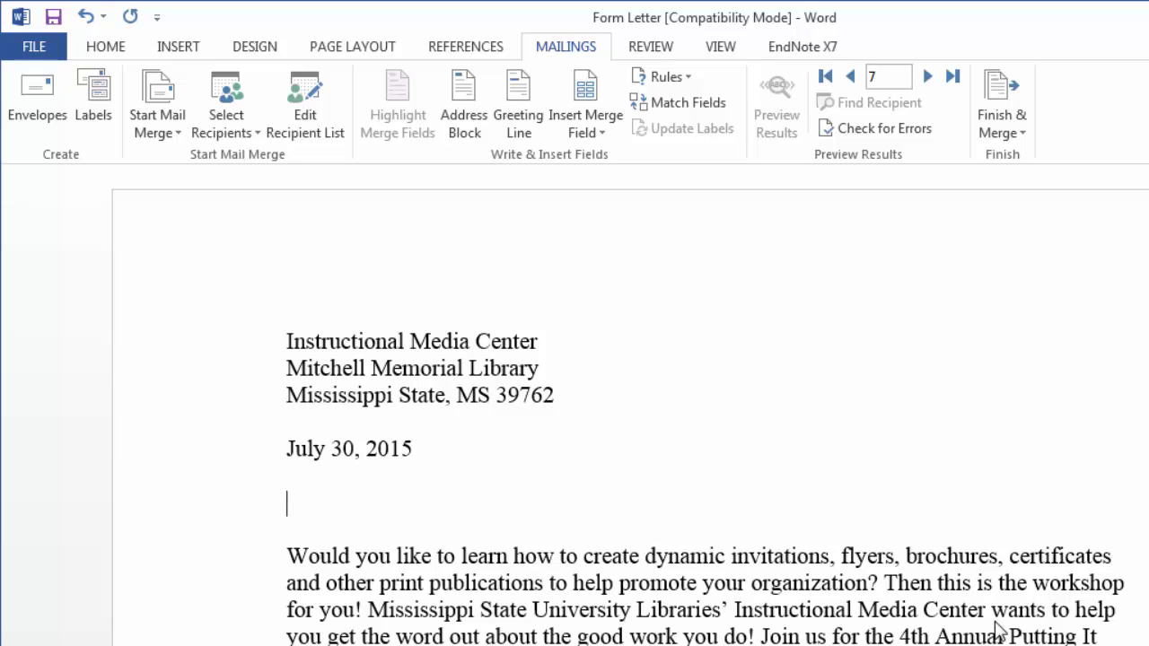
Insert an «AddressBlock» field after previewing to the ninth record, then add a blank line.
click(464, 106)
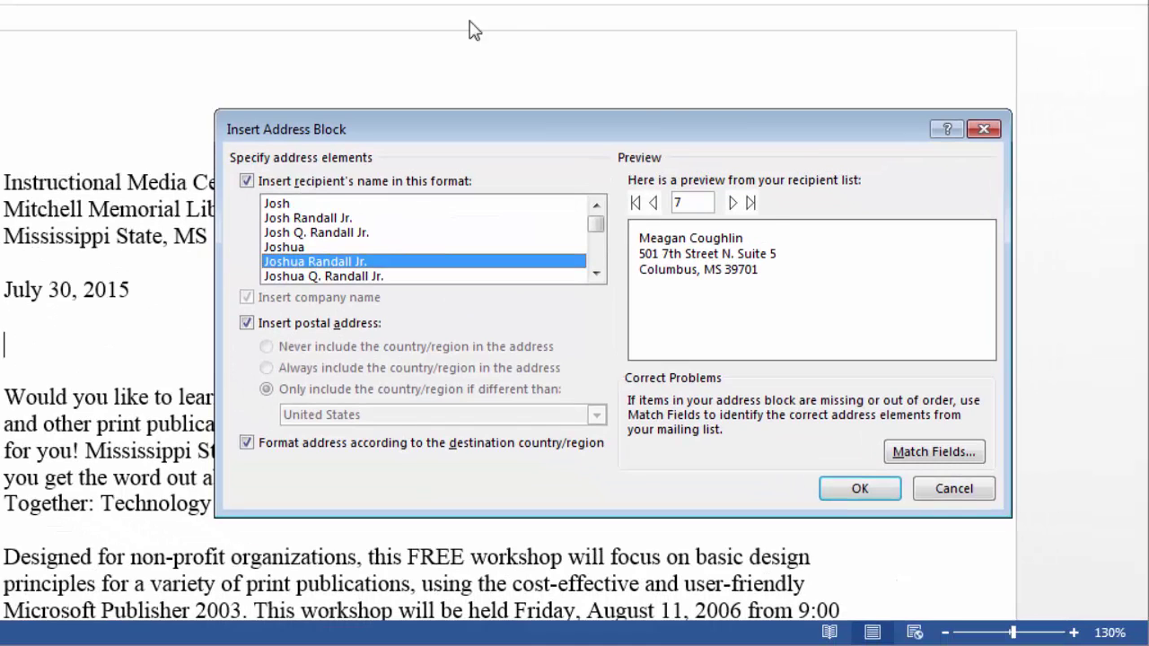
click(733, 204)
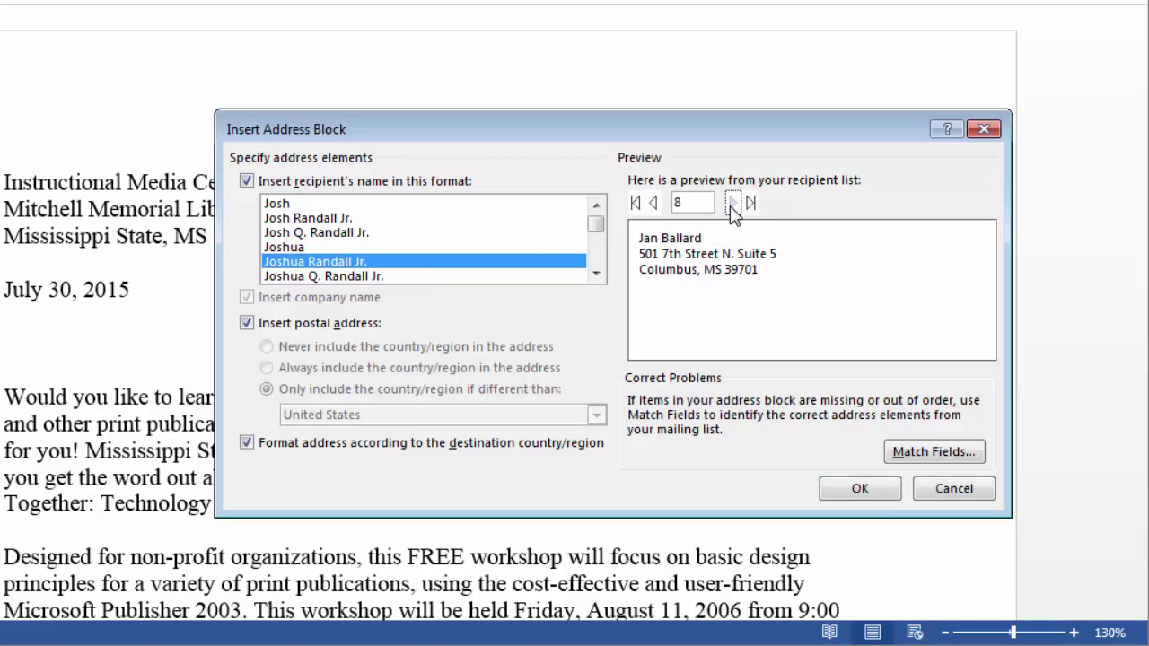
click(733, 205)
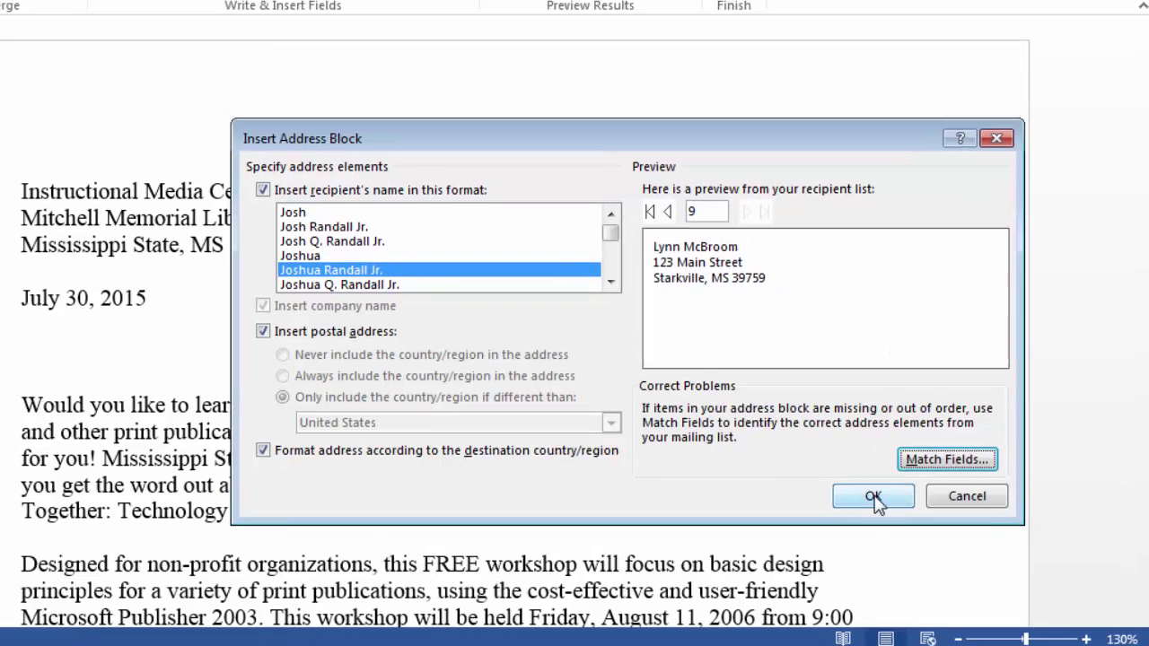
click(874, 496)
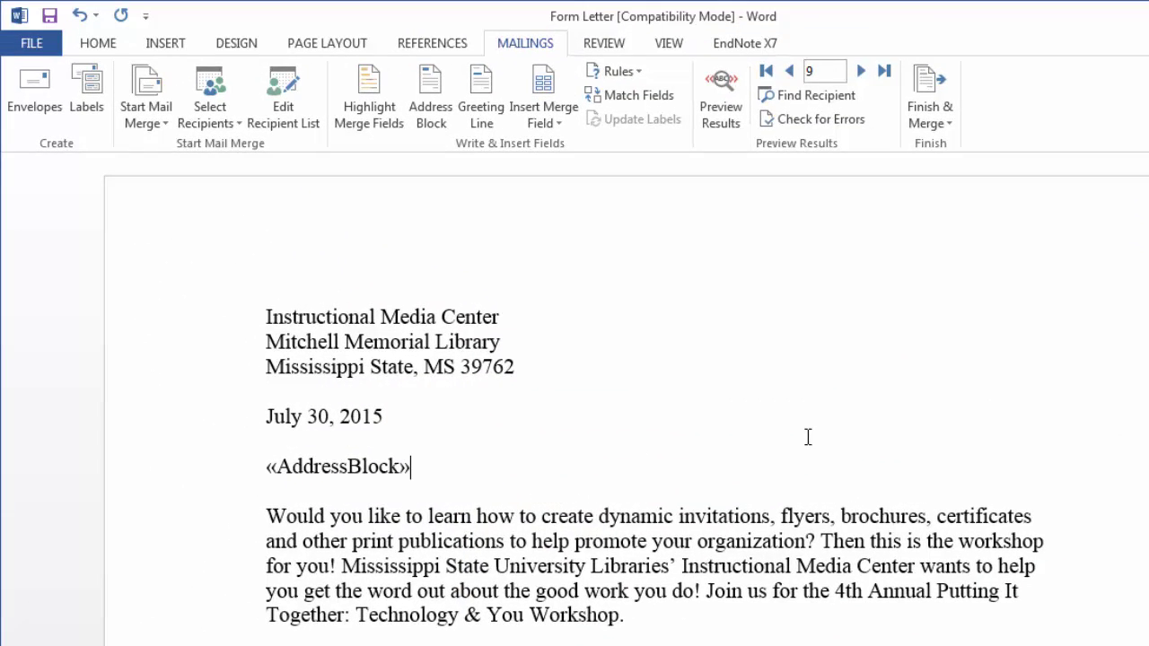
key(Return)
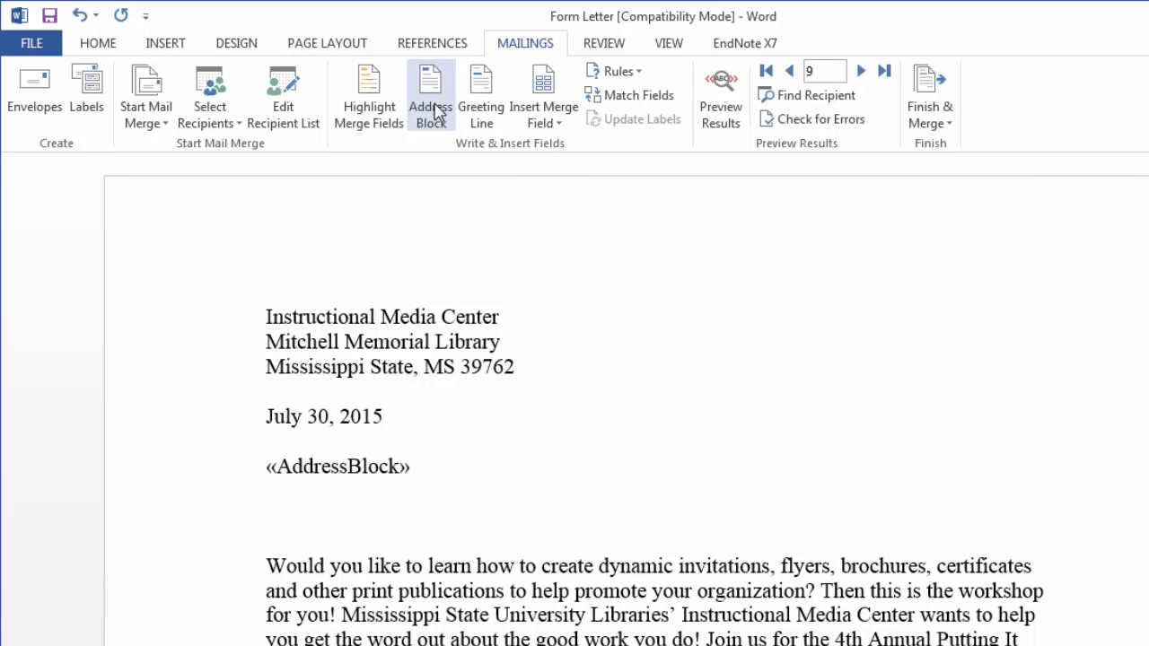
Insert a «GreetingLine» field after previewing back to recipient 5, then place the cursor at the body start.
click(476, 117)
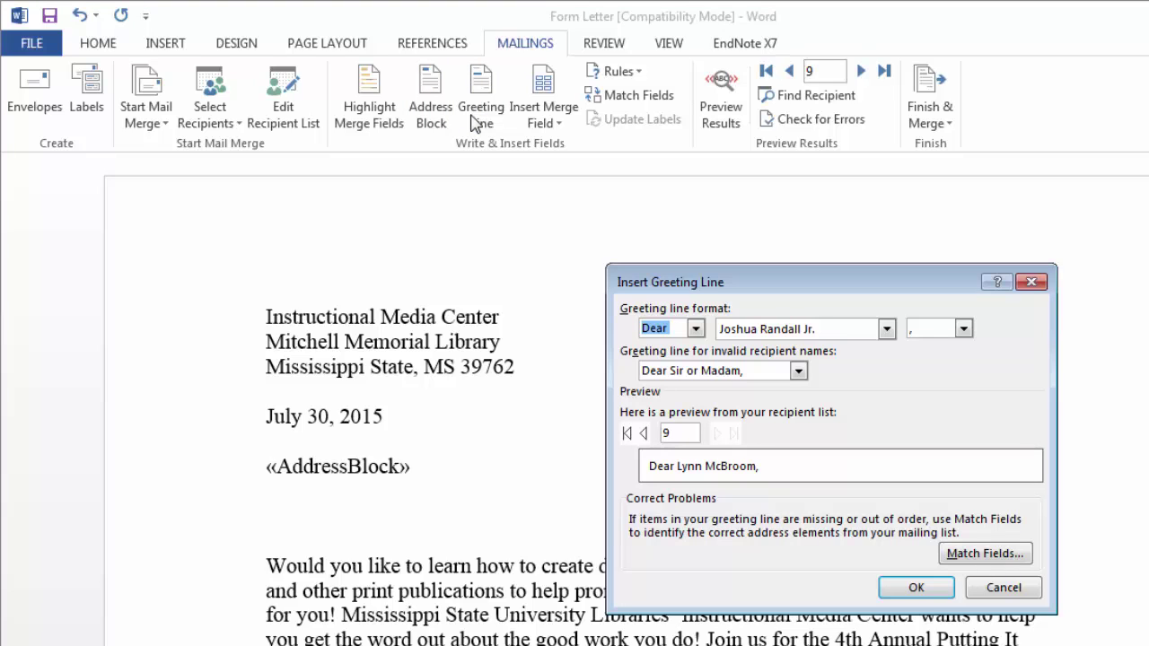
click(644, 433)
click(643, 433)
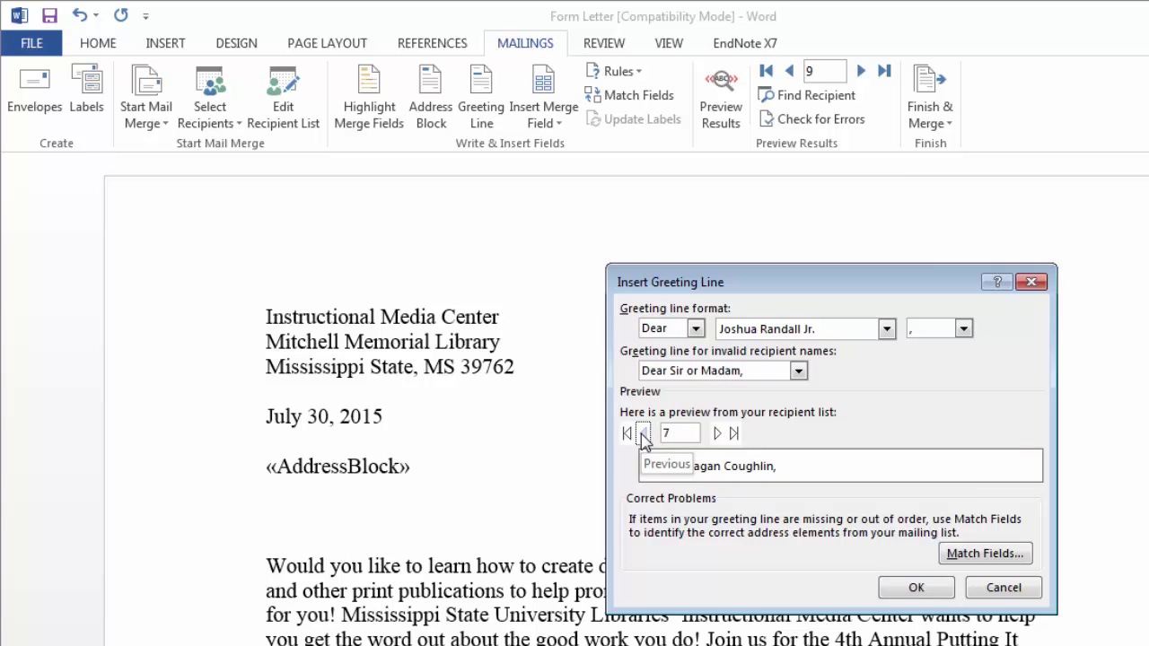
click(644, 434)
click(644, 434)
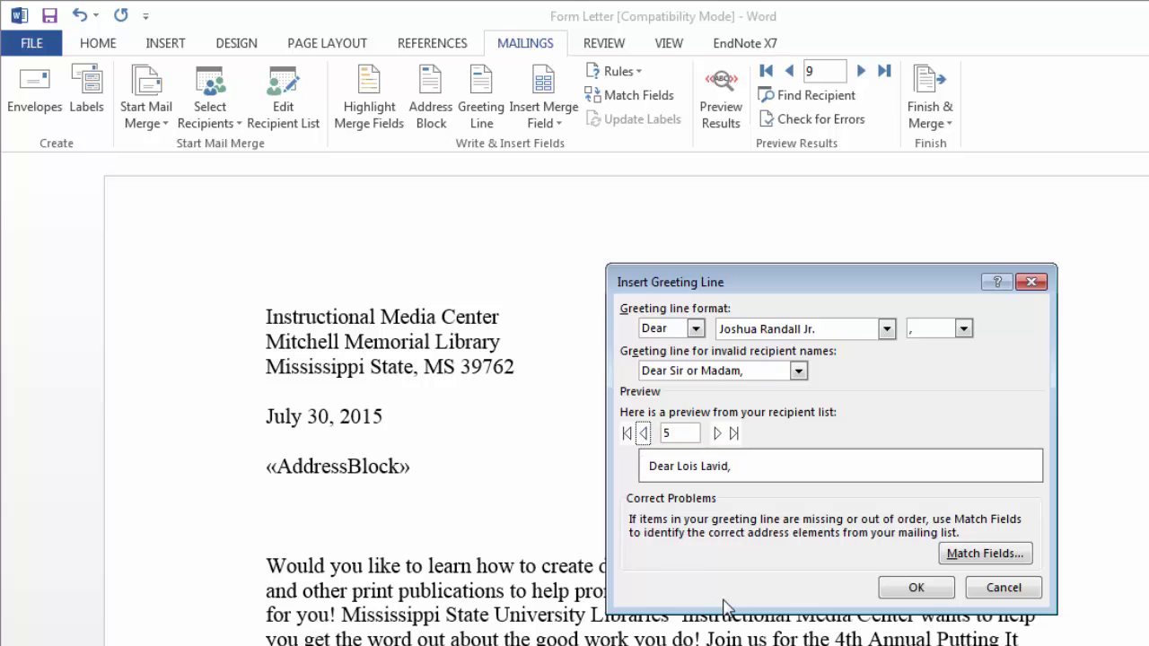
click(916, 588)
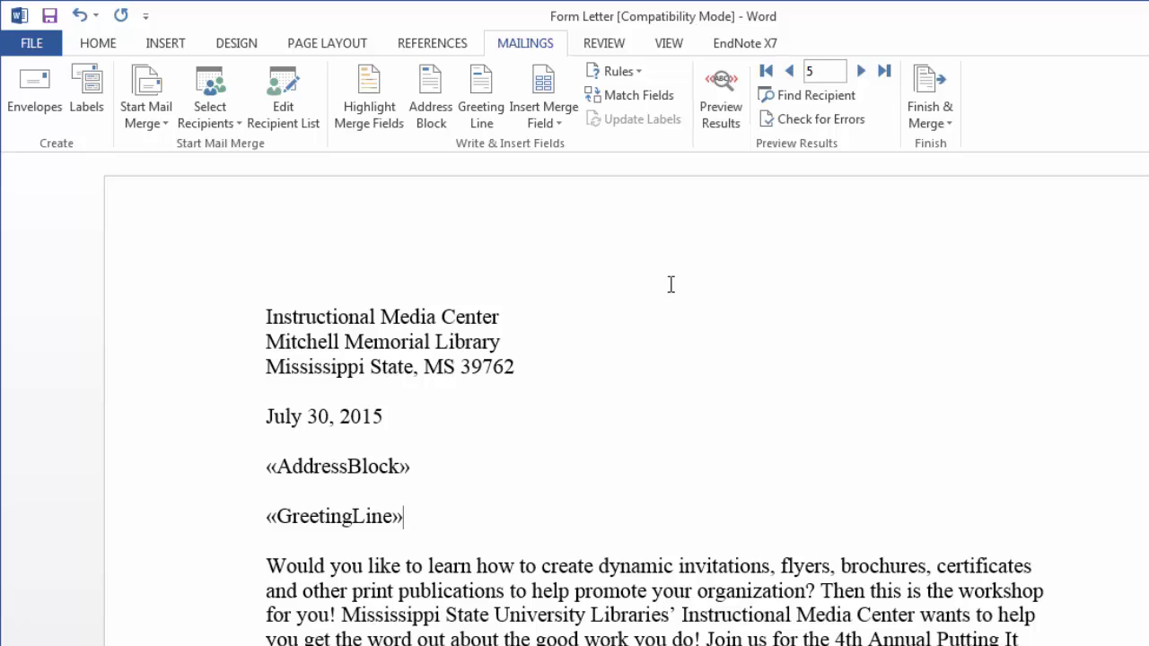
click(270, 567)
Start the body with the «First» field and a comma, lowercasing 'Would' to 'would'.
click(548, 116)
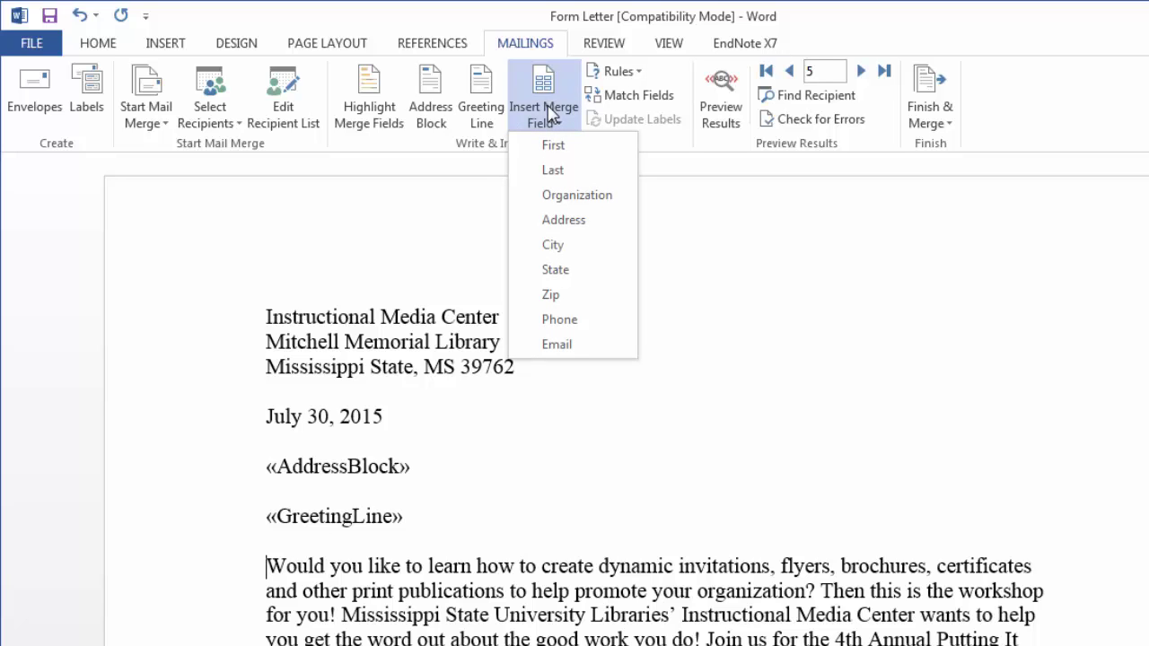
click(554, 147)
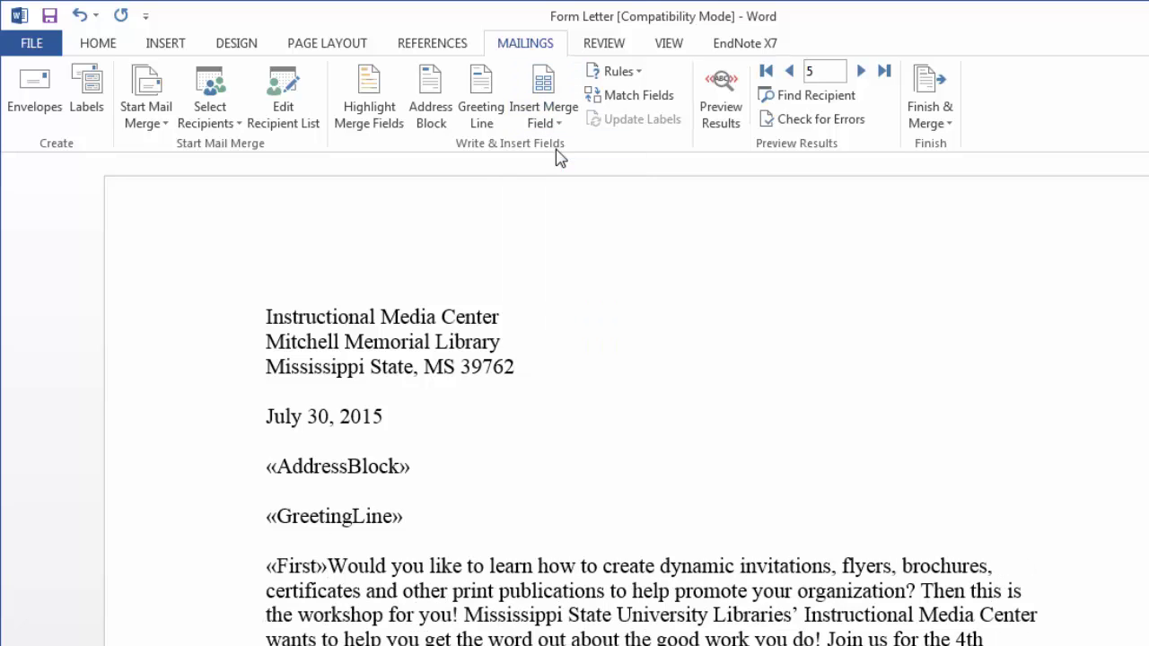
text(,)
key(Delete)
text(w)
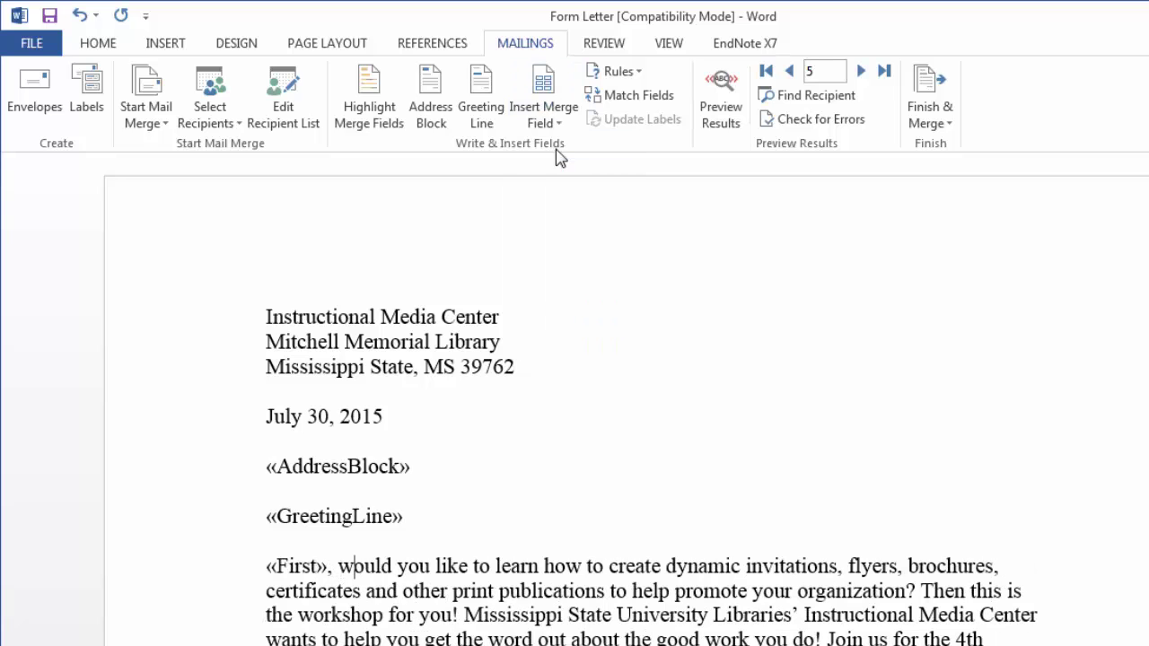
click(736, 111)
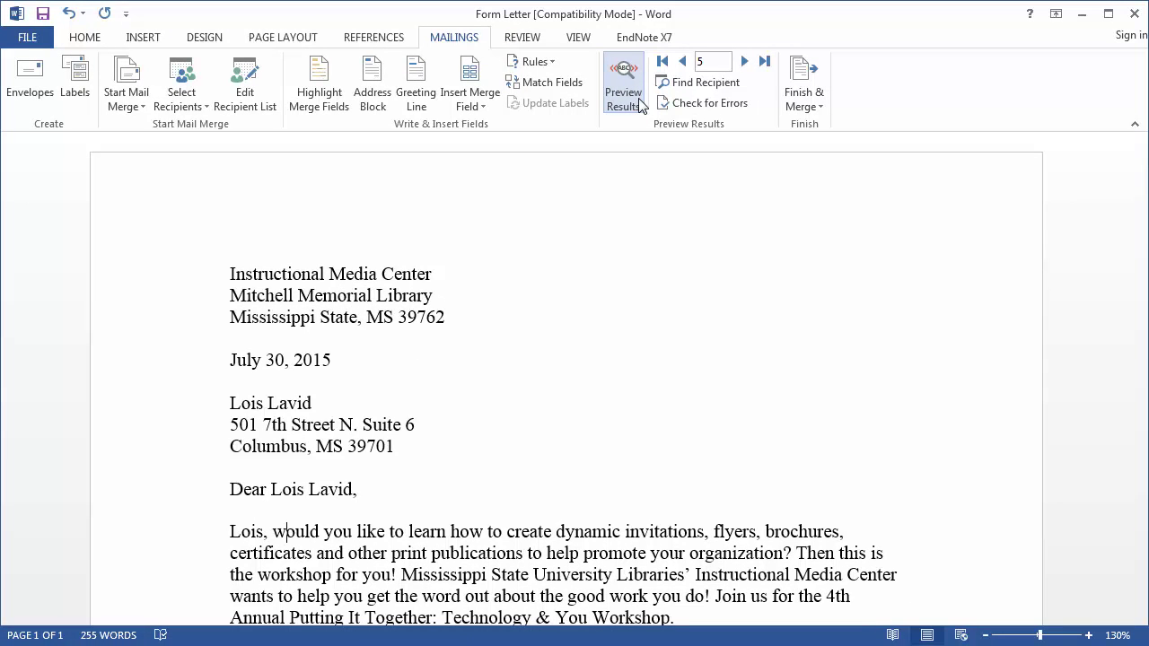
click(684, 62)
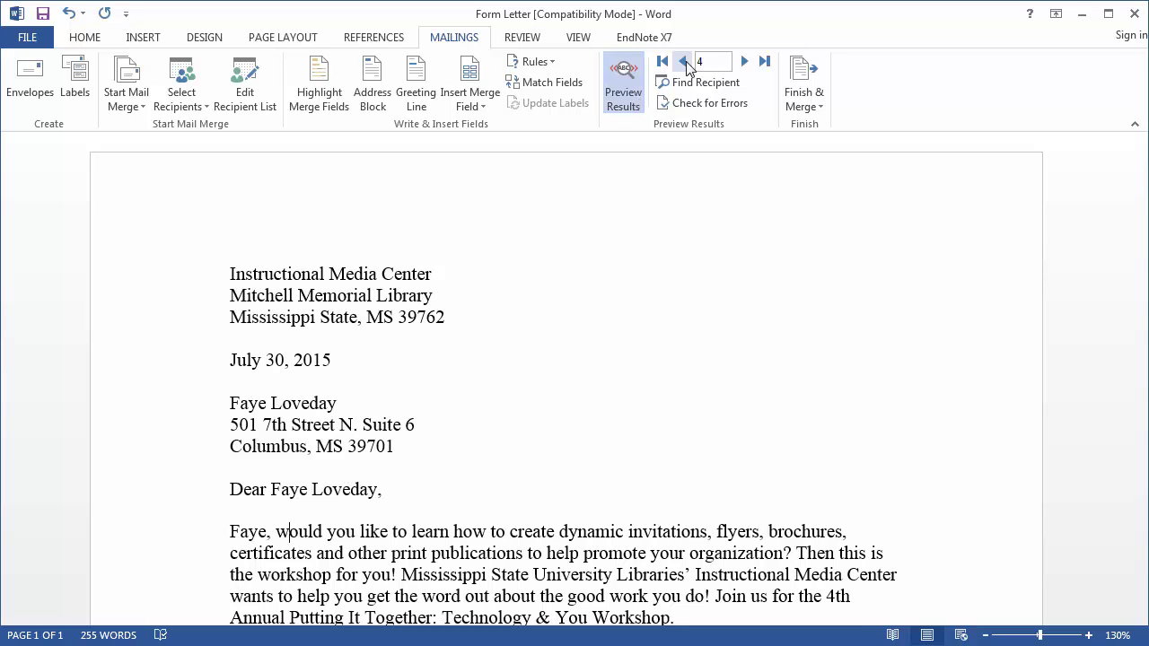
double_click(684, 62)
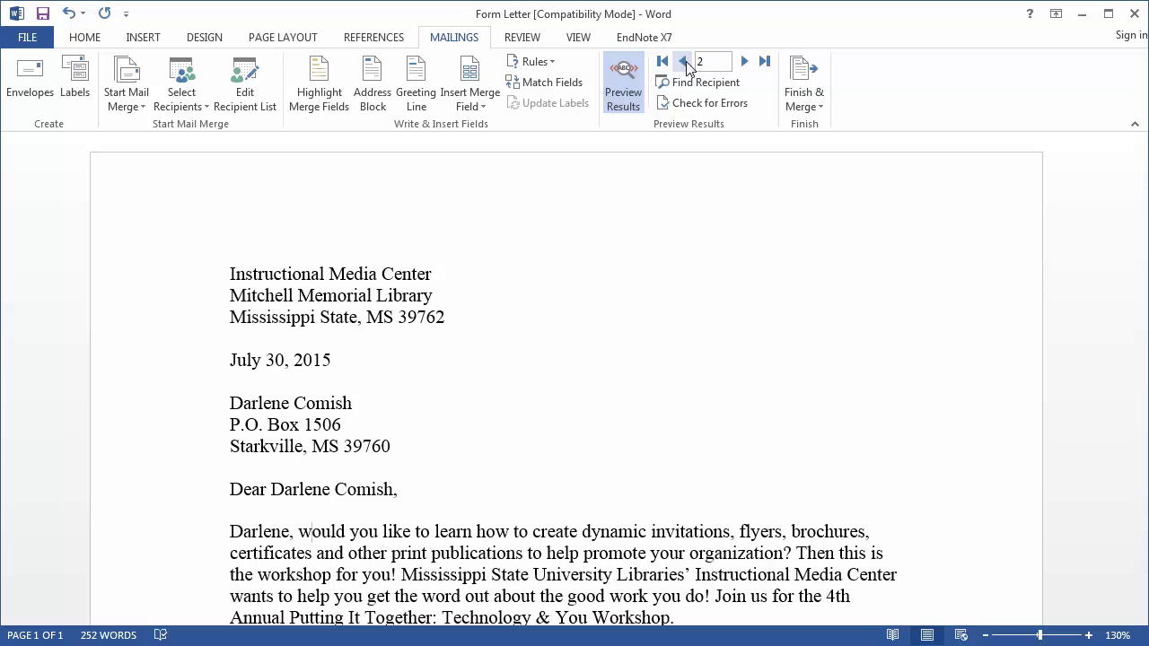
click(626, 92)
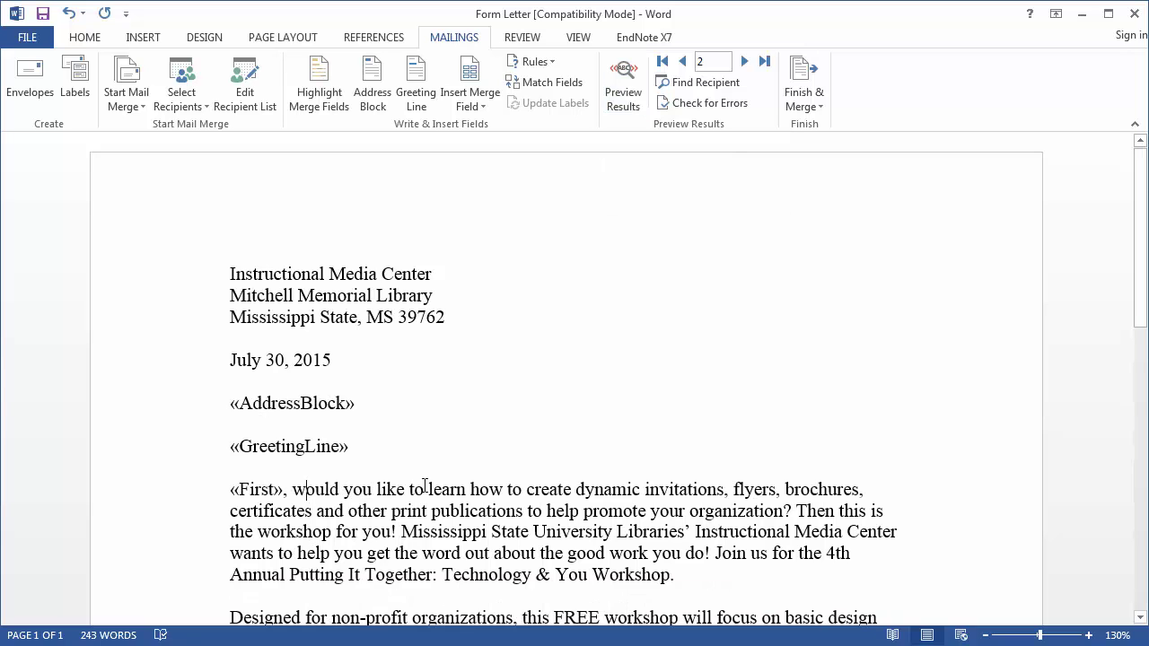
Delete «First» so the body reads 'Would you like…' again, then open Finish & Merge.
key(BackSpace)
key(BackSpace)
key(BackSpace)
key(BackSpace)
key(BackSpace)
key(BackSpace)
key(BackSpace)
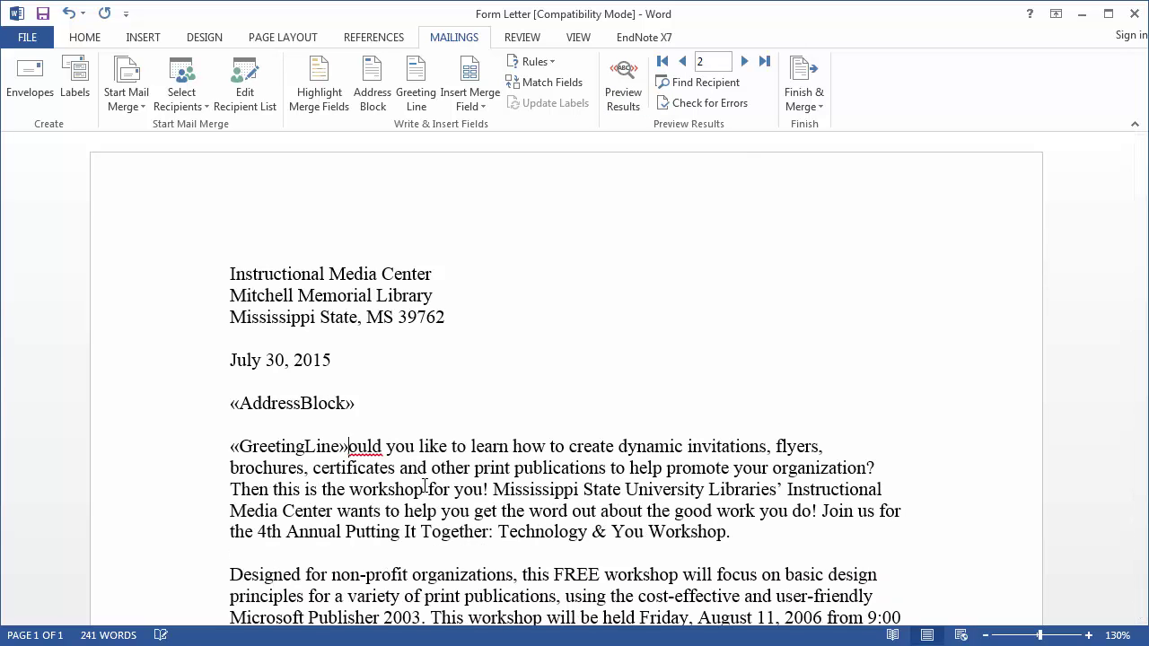
key(Return)
key(Return)
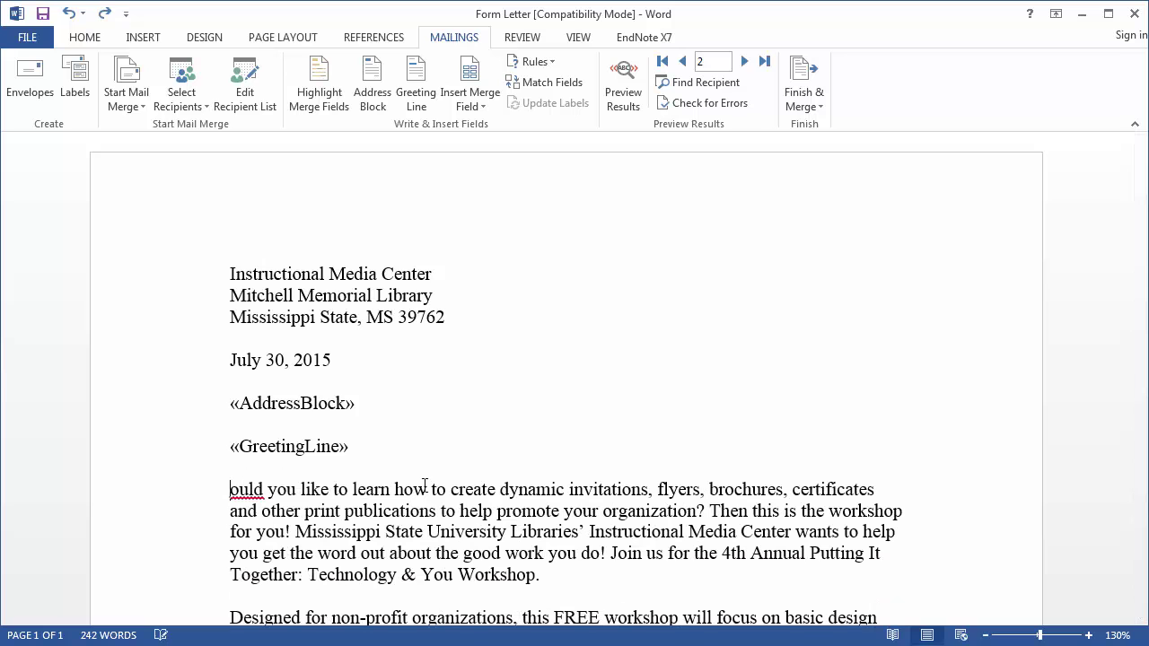
text(W)
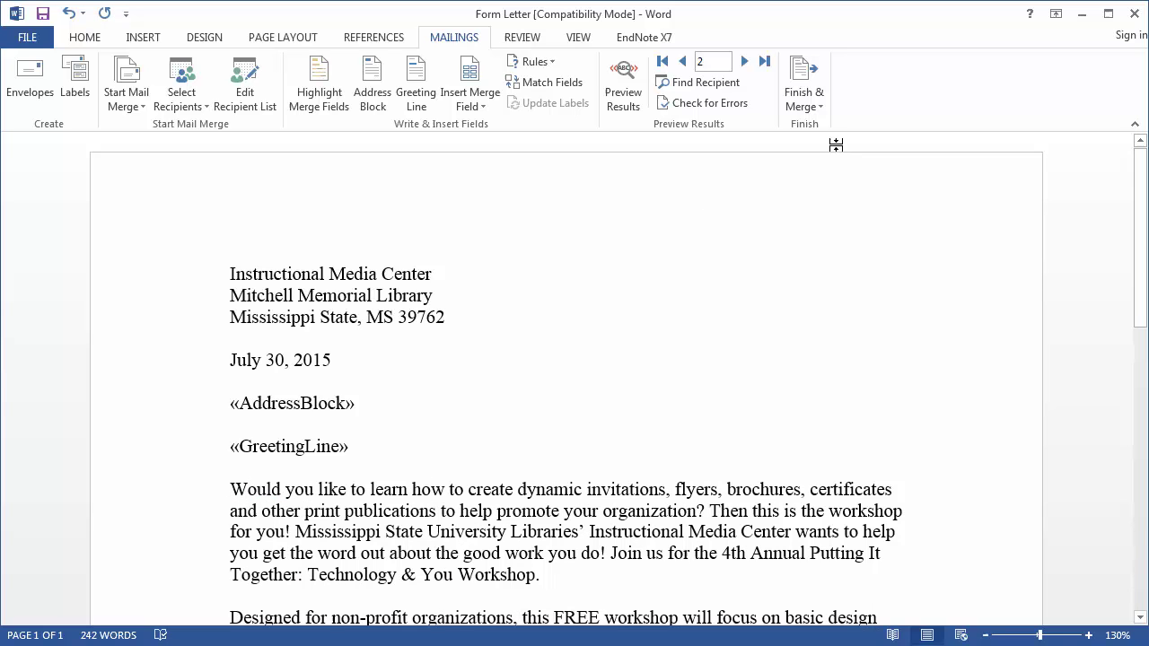
click(770, 113)
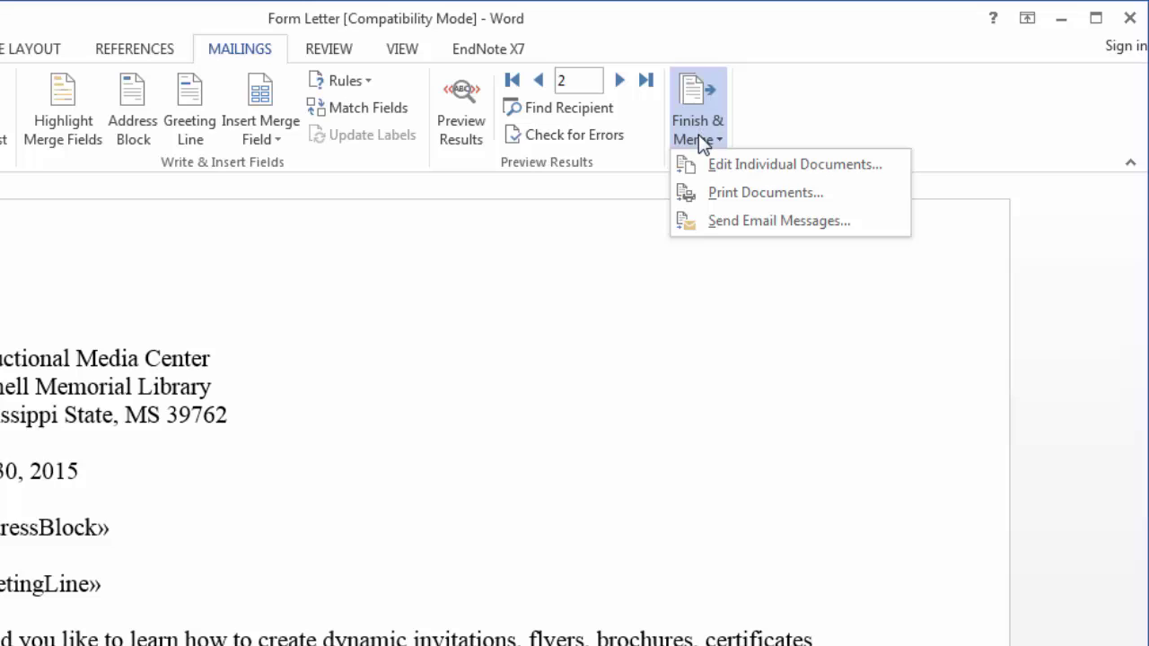
Merge all records to a new document with Edit Individual Documents, producing Letters1.
click(793, 170)
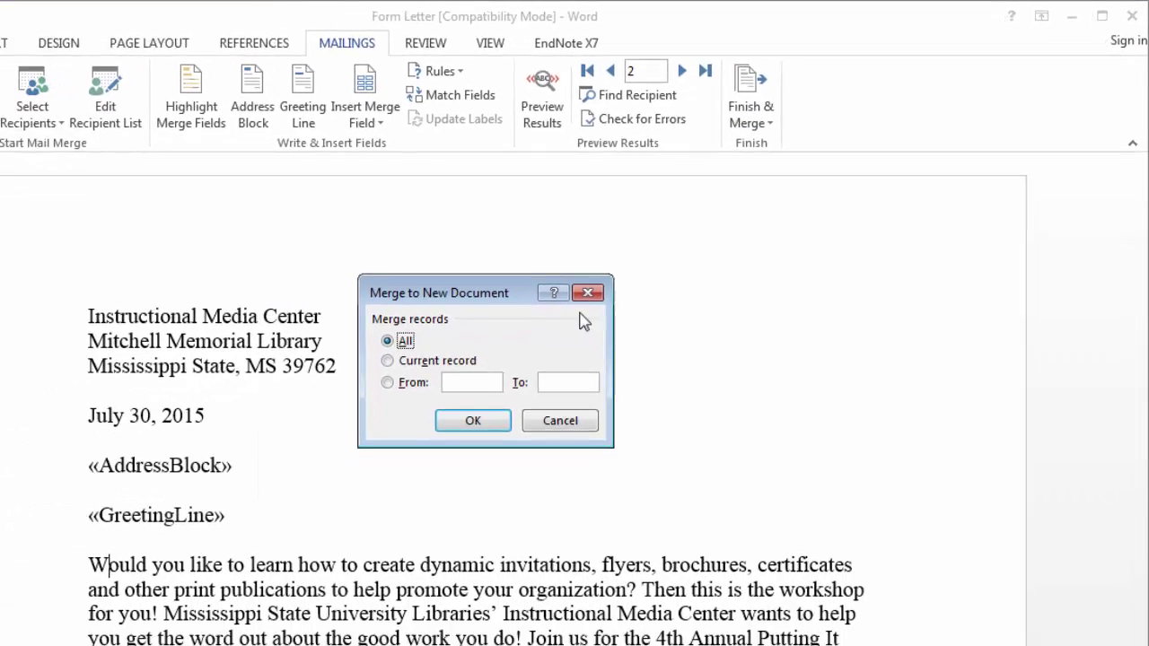
click(473, 420)
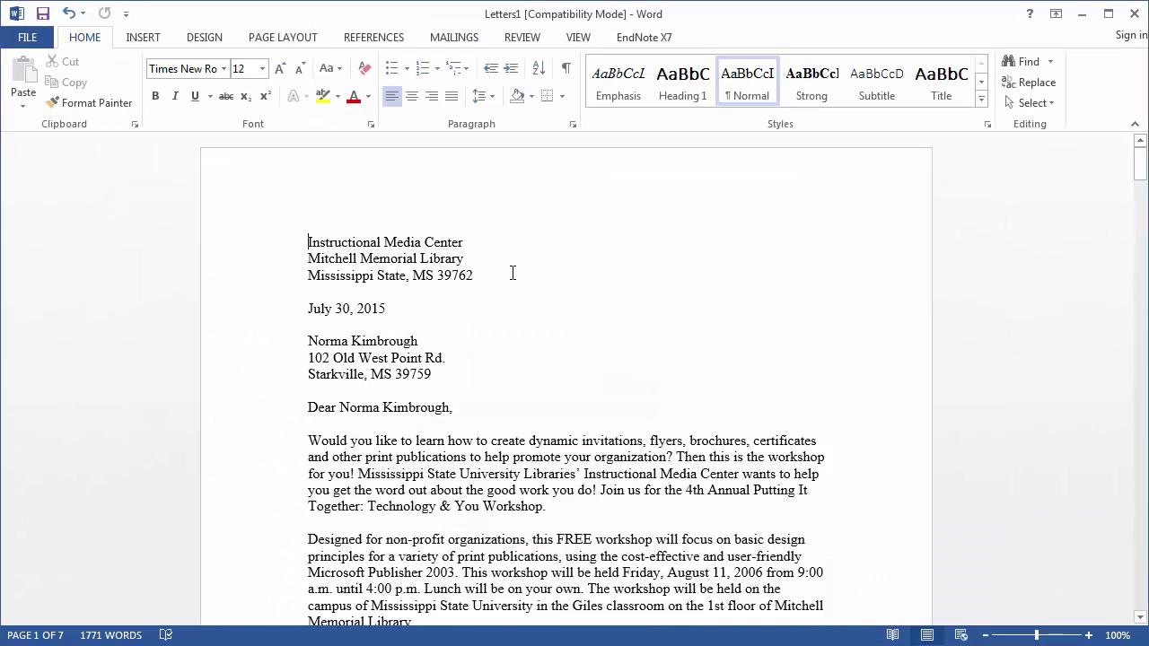
scroll(512, 273, down, 15)
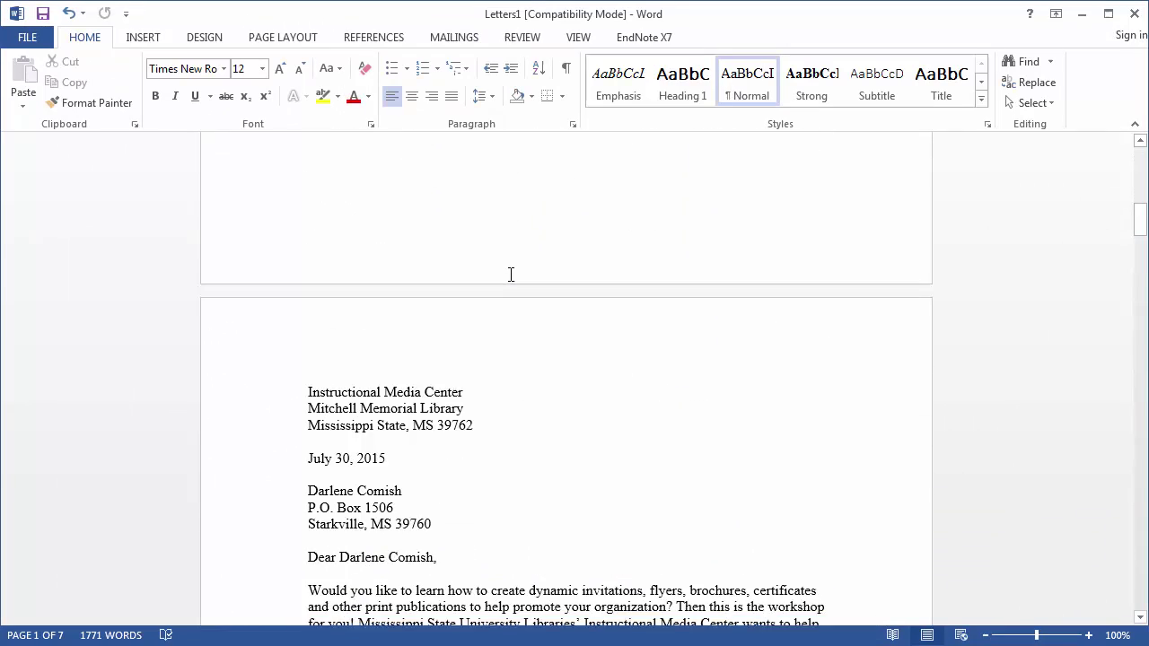
scroll(511, 274, down, 8)
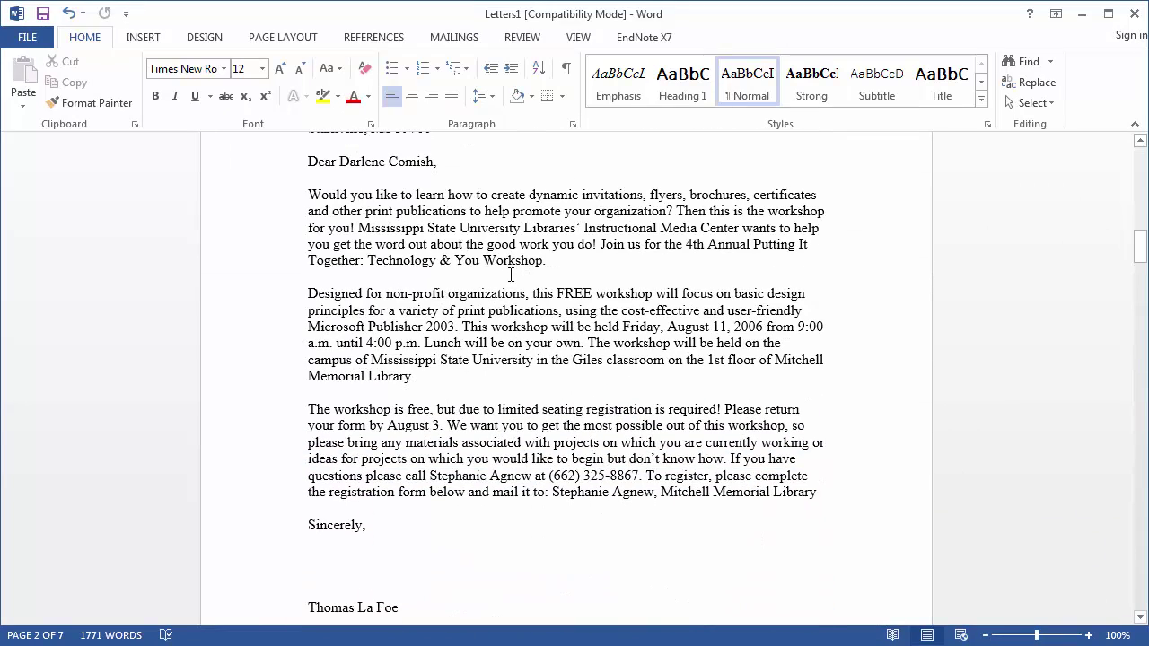
scroll(511, 274, down, 15)
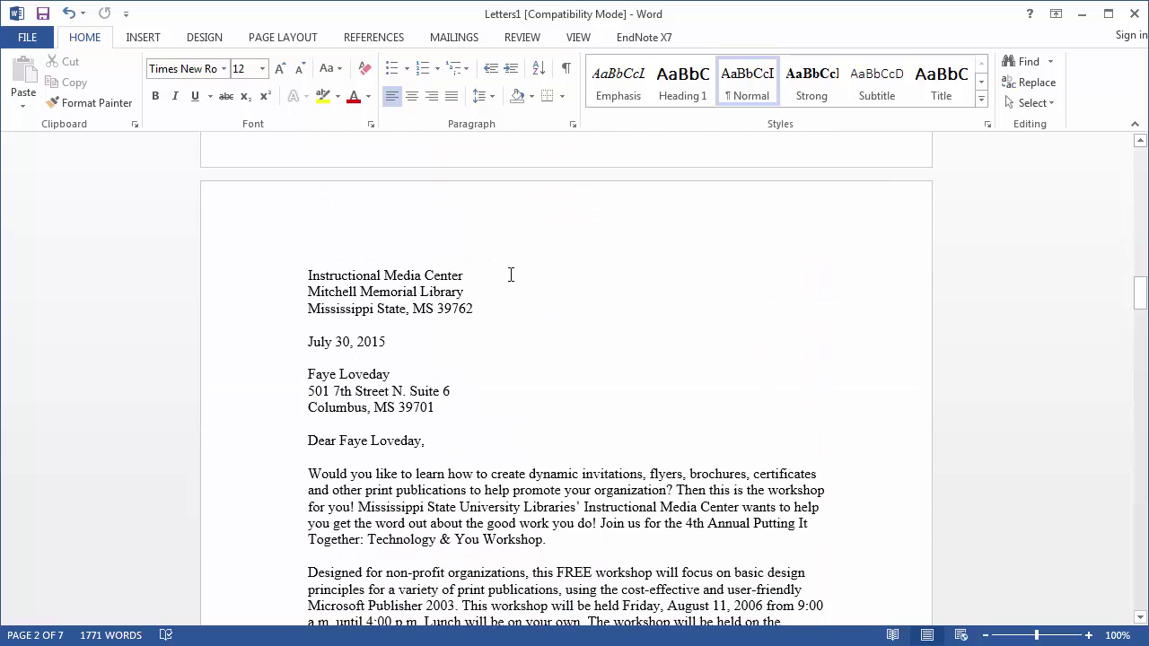